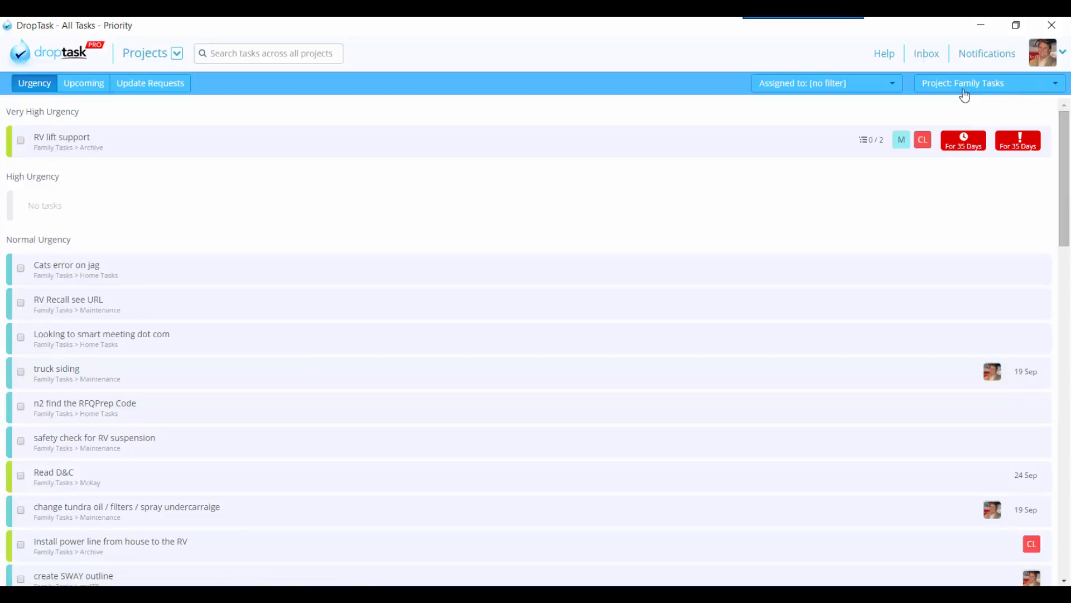
- Show the Family Tasks project's tasks by upcoming due date and look through the list
click(951, 87)
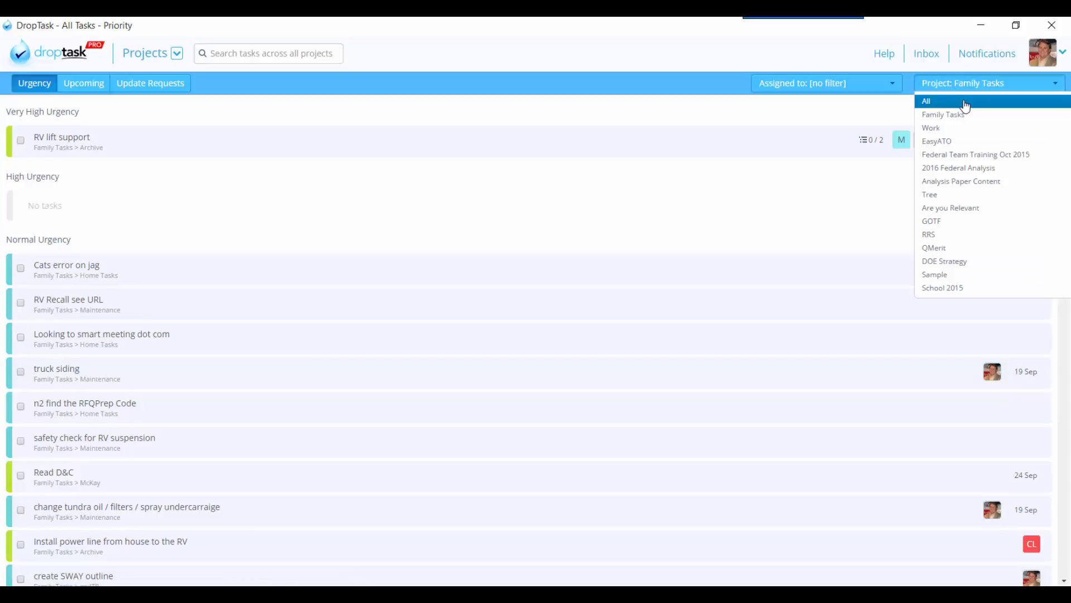
click(986, 90)
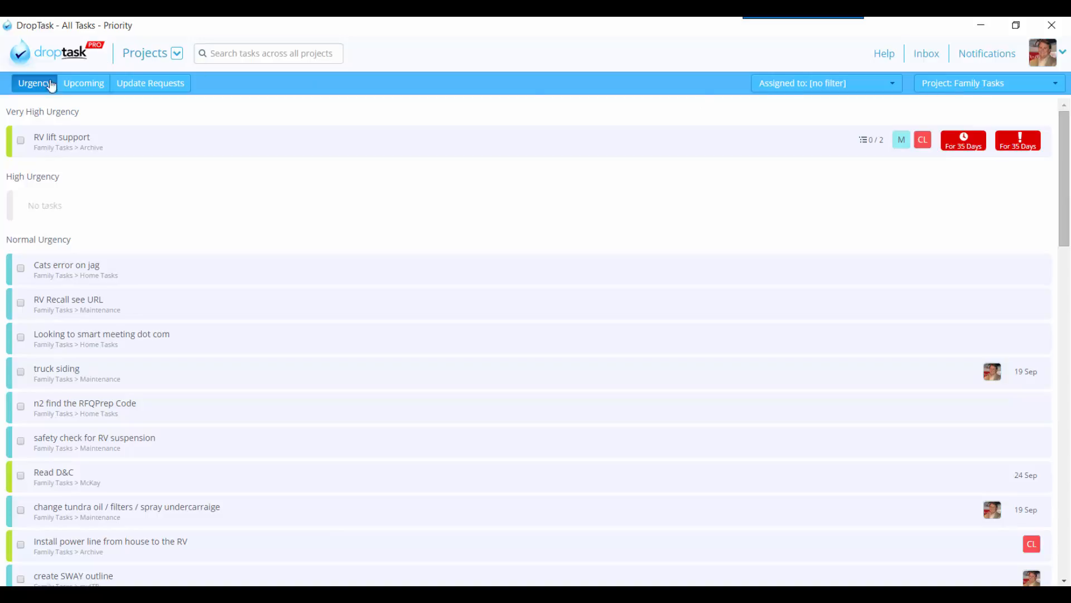
click(85, 84)
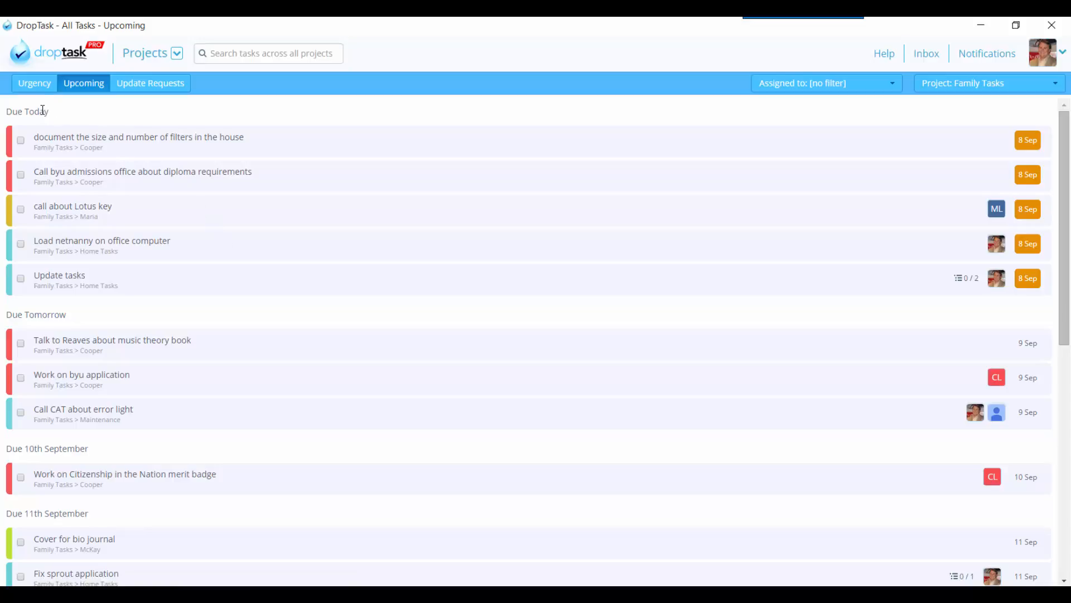
scroll(40, 352, down, 5)
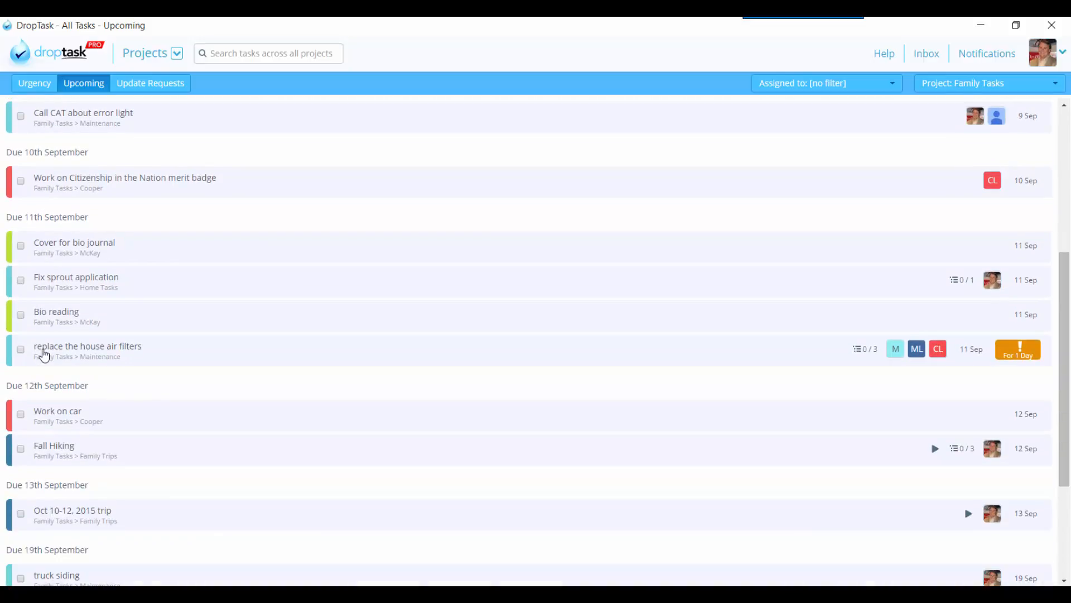
scroll(44, 354, up, 5)
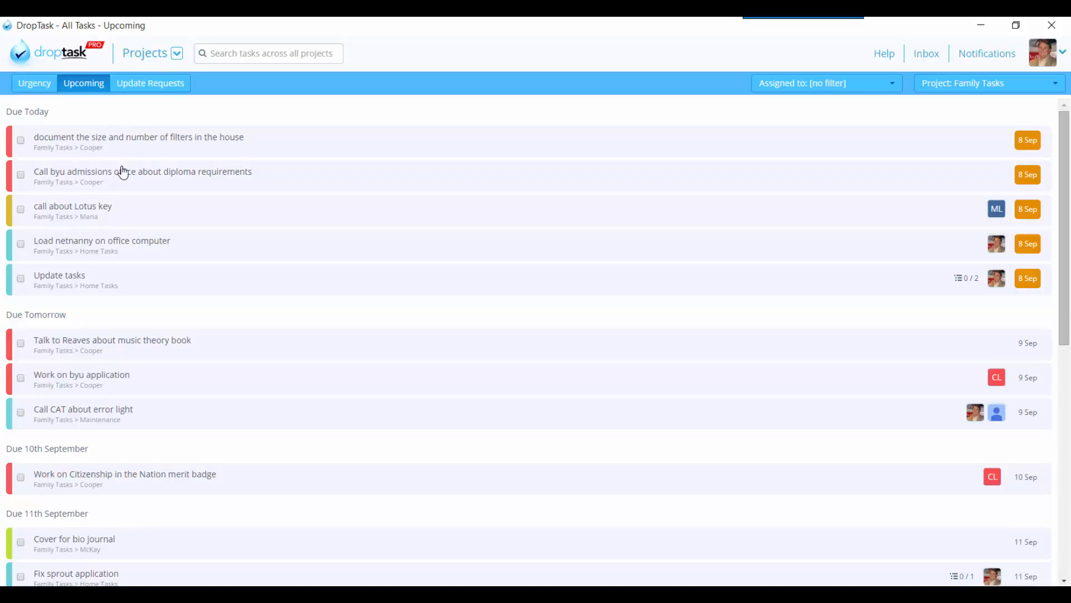
- Open the details of the "call about Lotus key" task that is due today
click(72, 218)
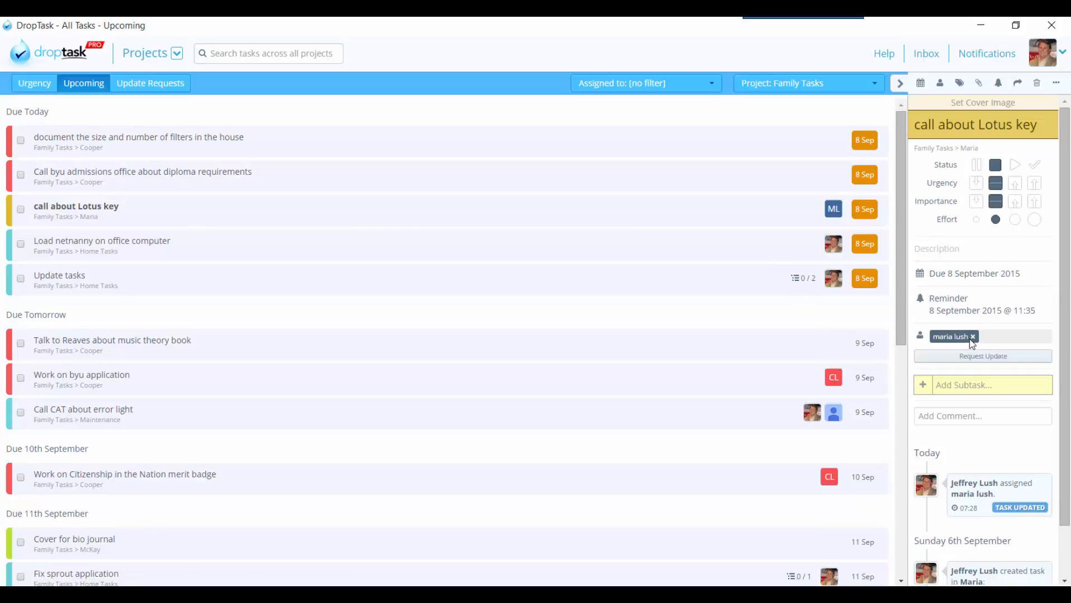
scroll(999, 349, down, 2)
scroll(999, 350, up, 2)
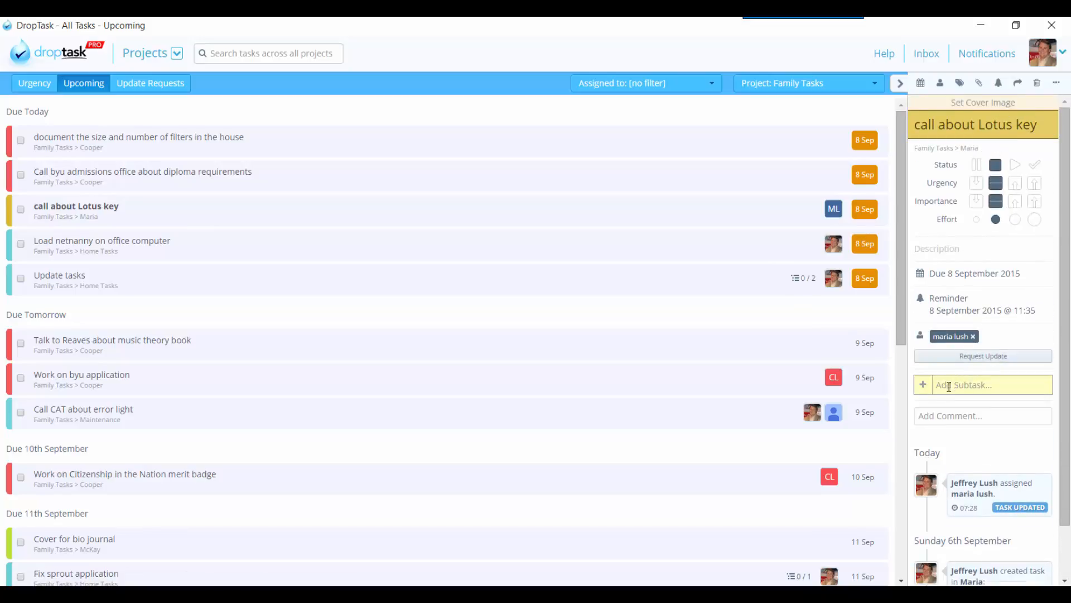
click(948, 415)
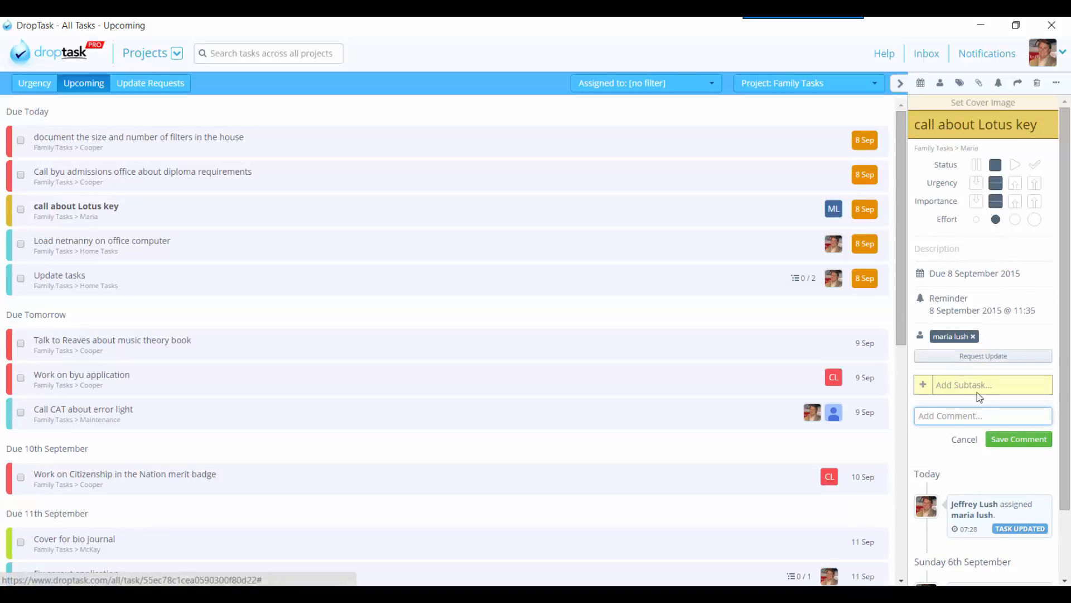
- Add the subtasks "order new blanks" and "locksmith to cut new key" to the task, and mark "order new blanks" as complete
click(960, 385)
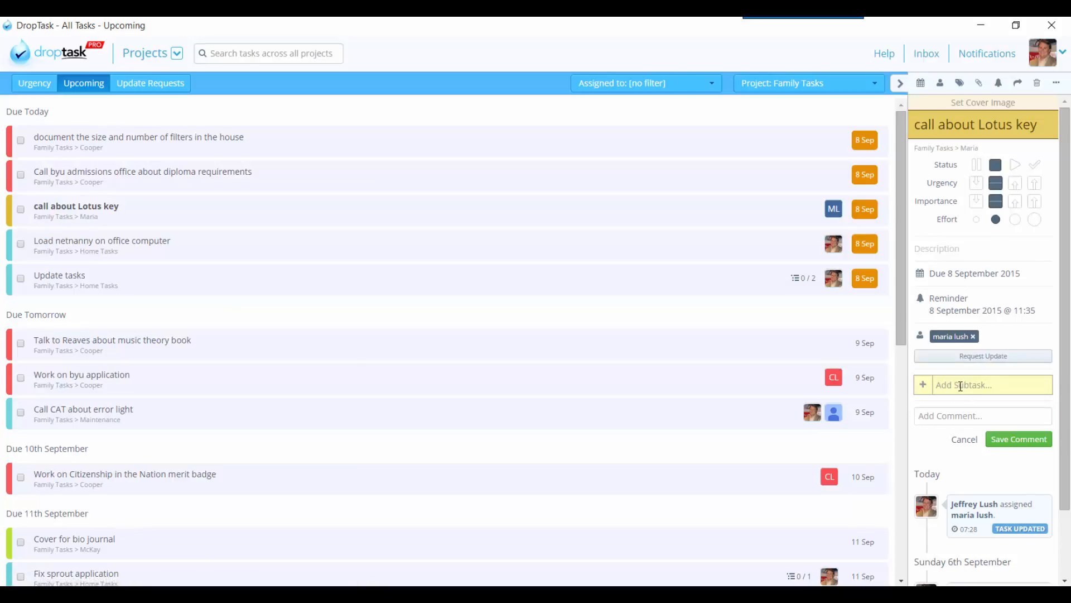
text(order new blanks)
key(Return)
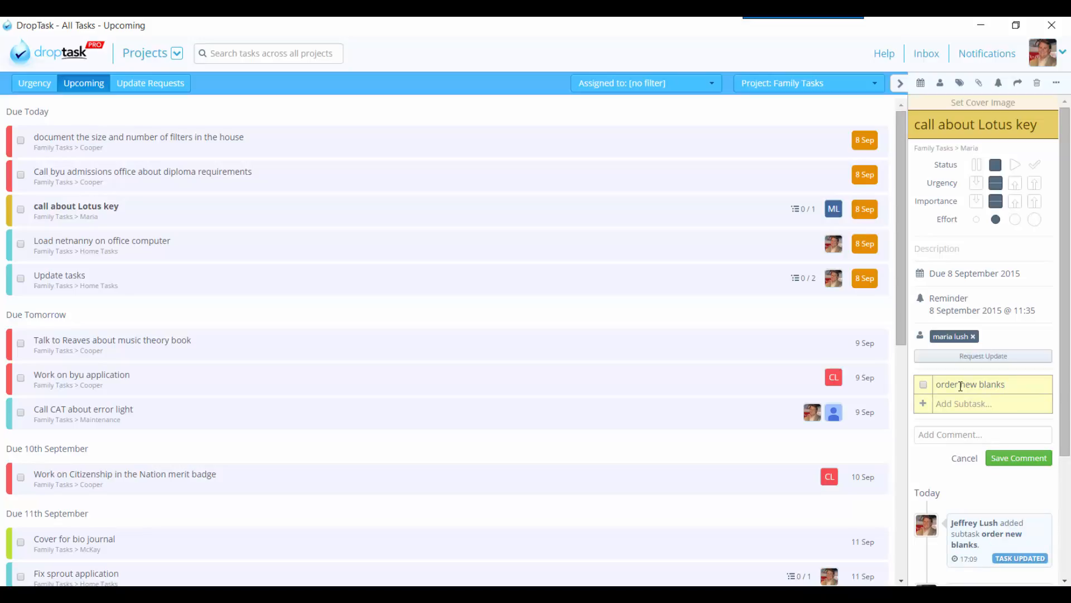
text(locksmith to cut new key)
key(Return)
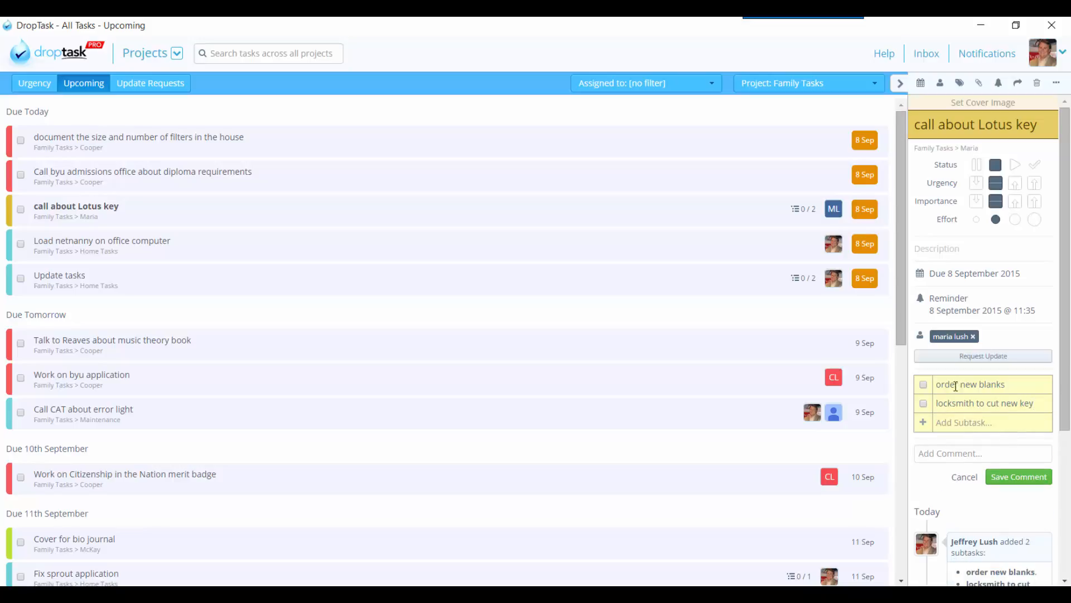
click(924, 385)
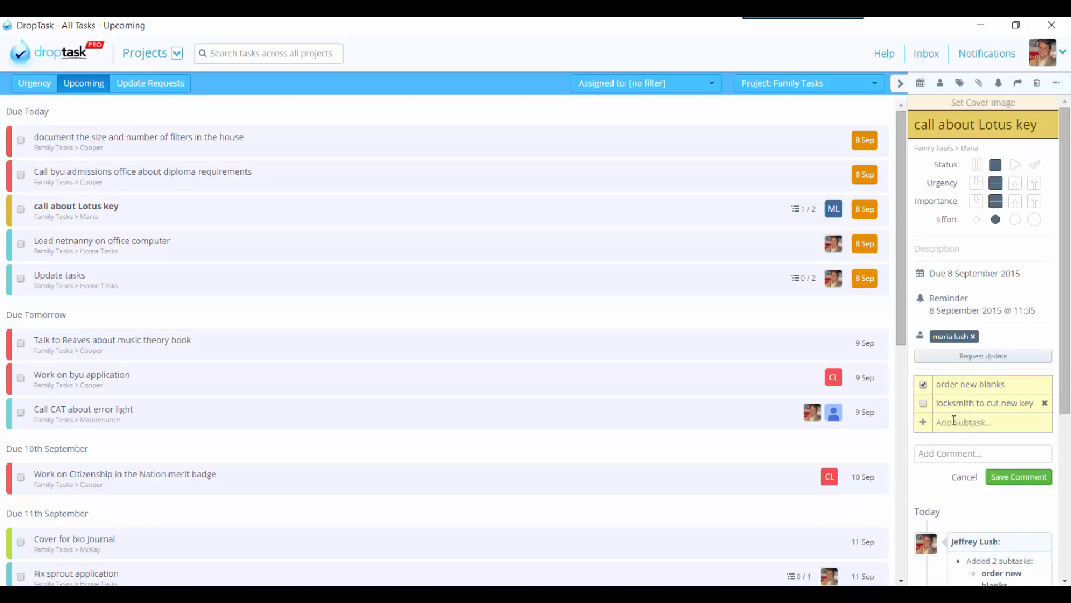
- Save the comment "spoke with locksmith, they will be at house between 1100-1300 on Thursday 9/10/15" on the task
click(928, 456)
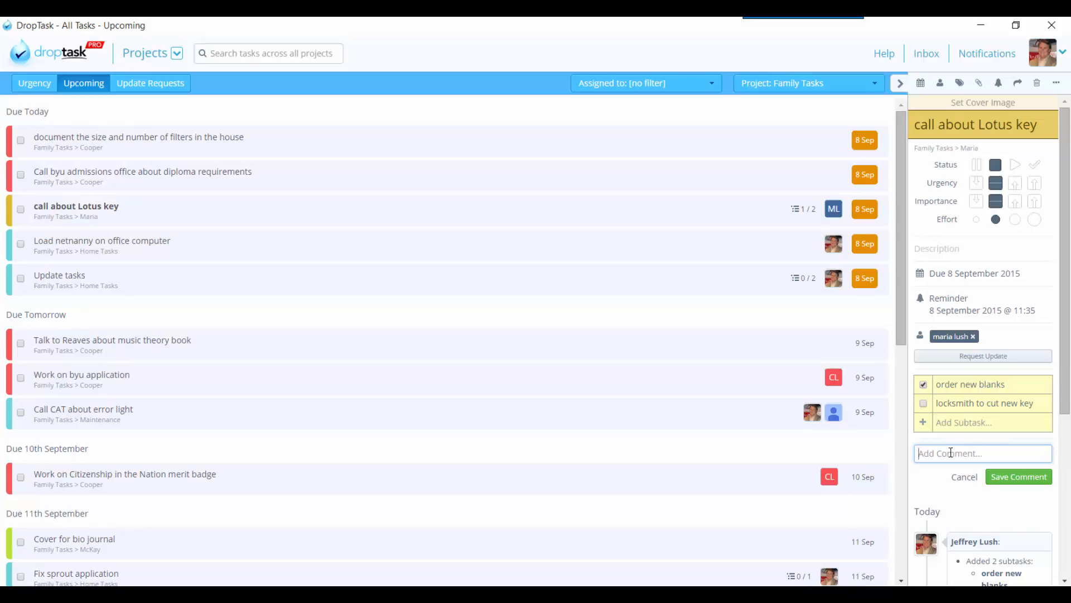
text(spoke with locksmith, they will)
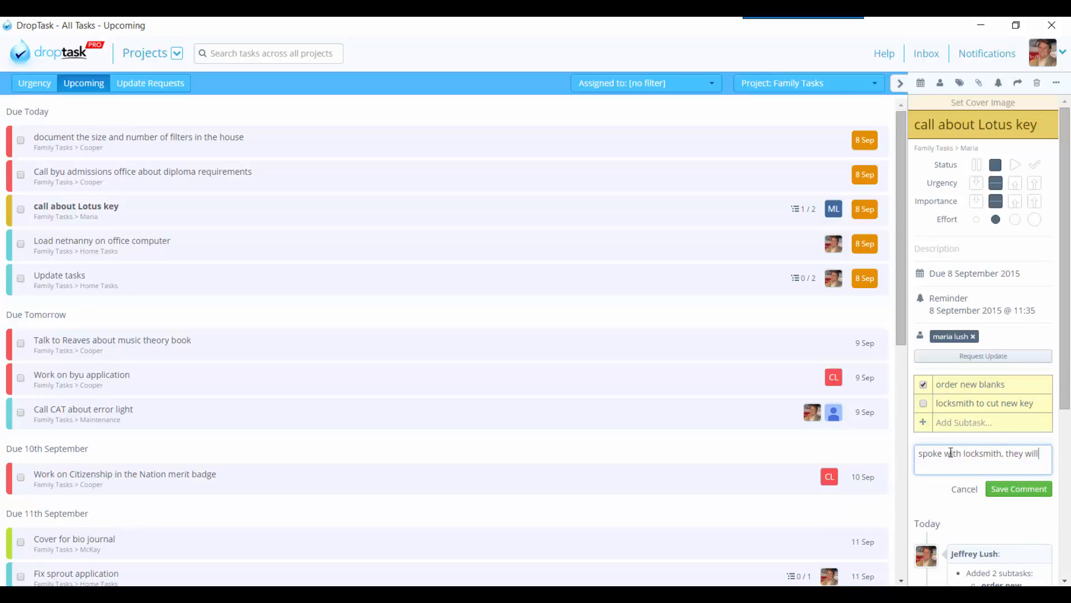
text( be at house between 11-)
key(BackSpace)
text(00-133)
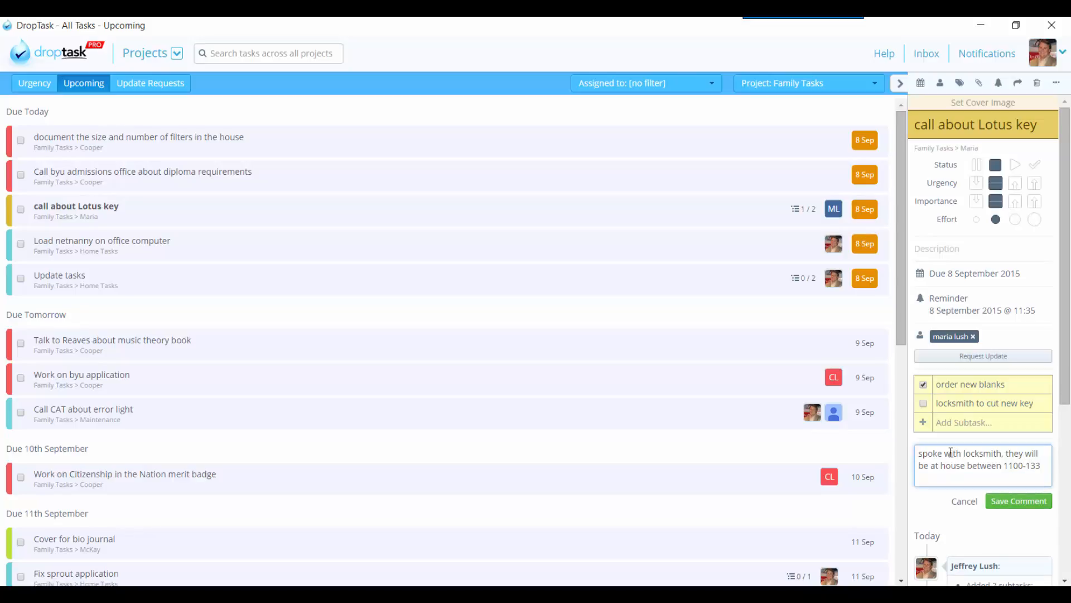
text(0 on Thu)
text(rsday)
text(. )
text(9/10/)
text(15)
click(1014, 500)
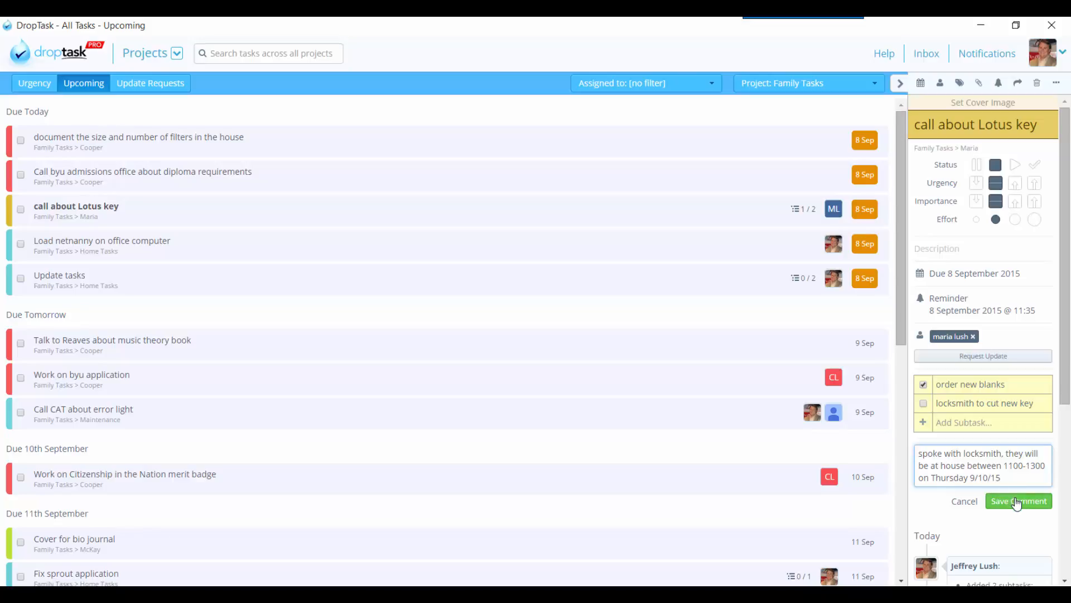
- Save a second comment reading "file location:....." on the Lotus key task
scroll(1016, 505, down, 3)
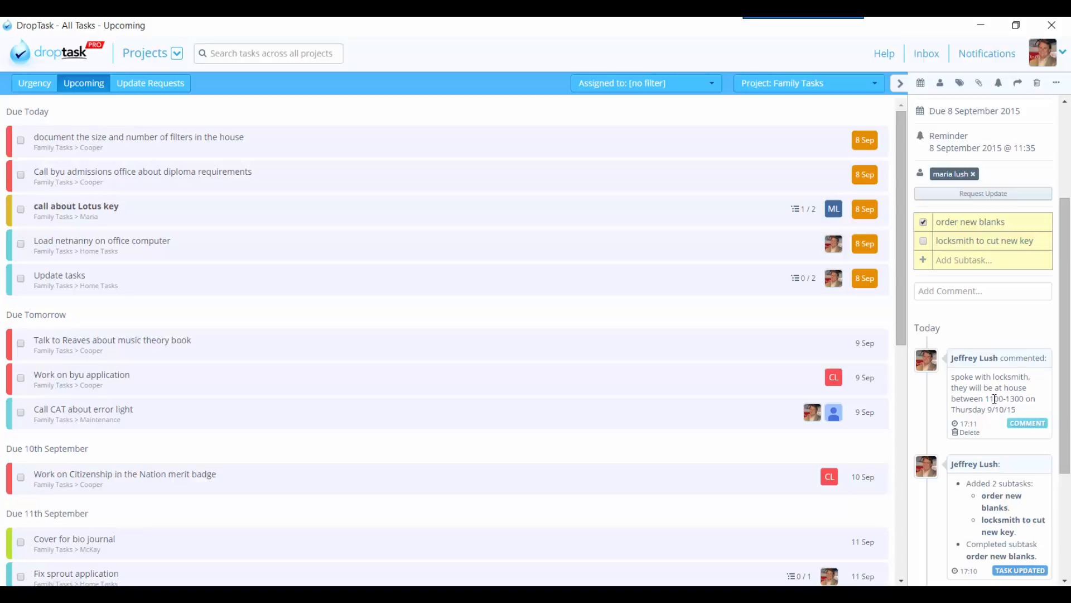
drag(1024, 410, 952, 380)
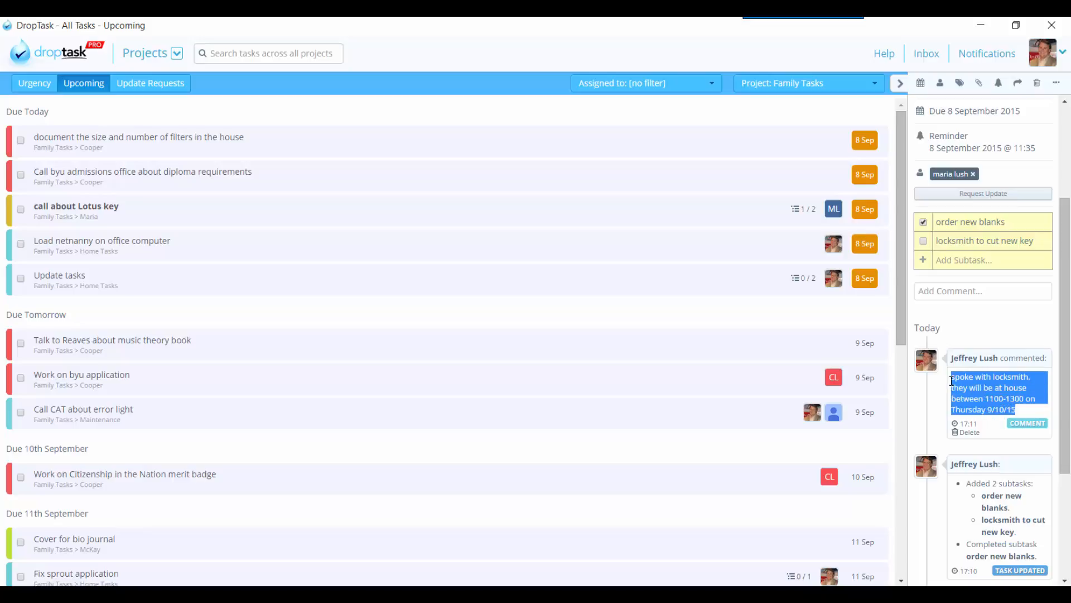
click(941, 291)
text(file l)
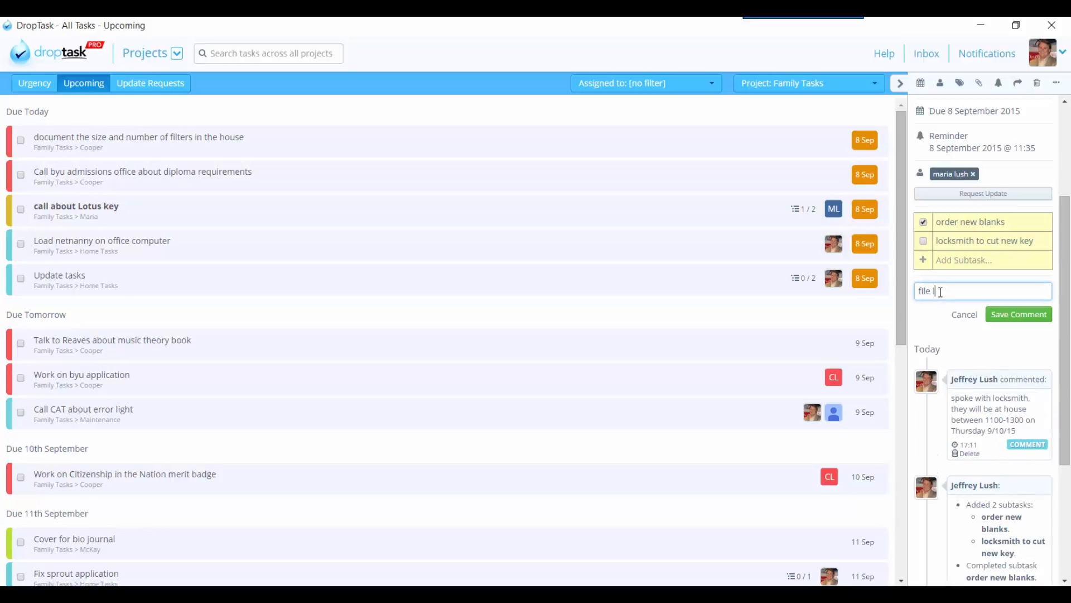
text(ocation:.....)
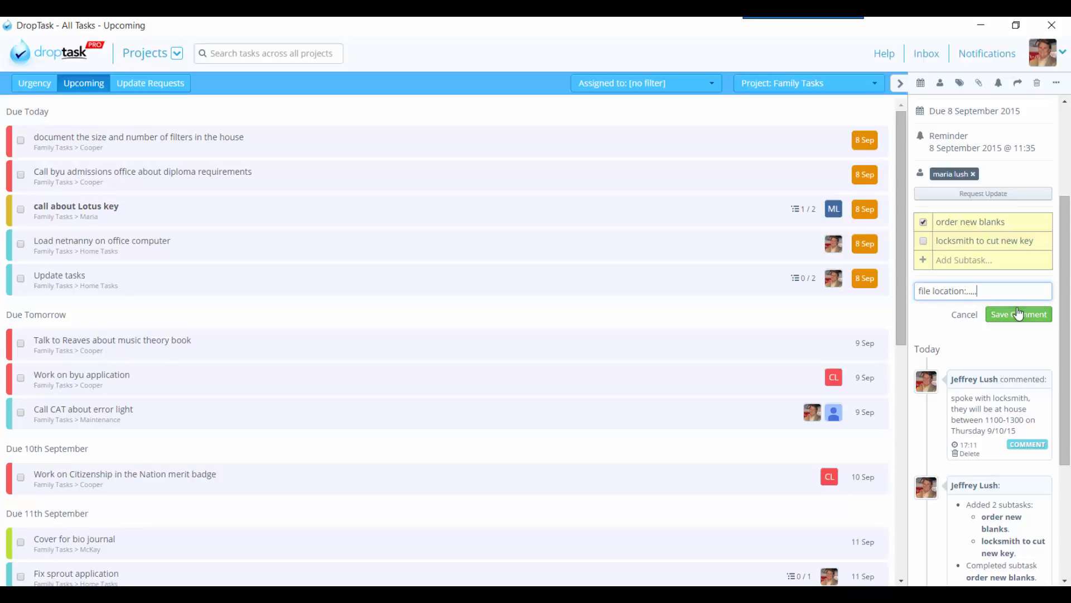
click(1019, 314)
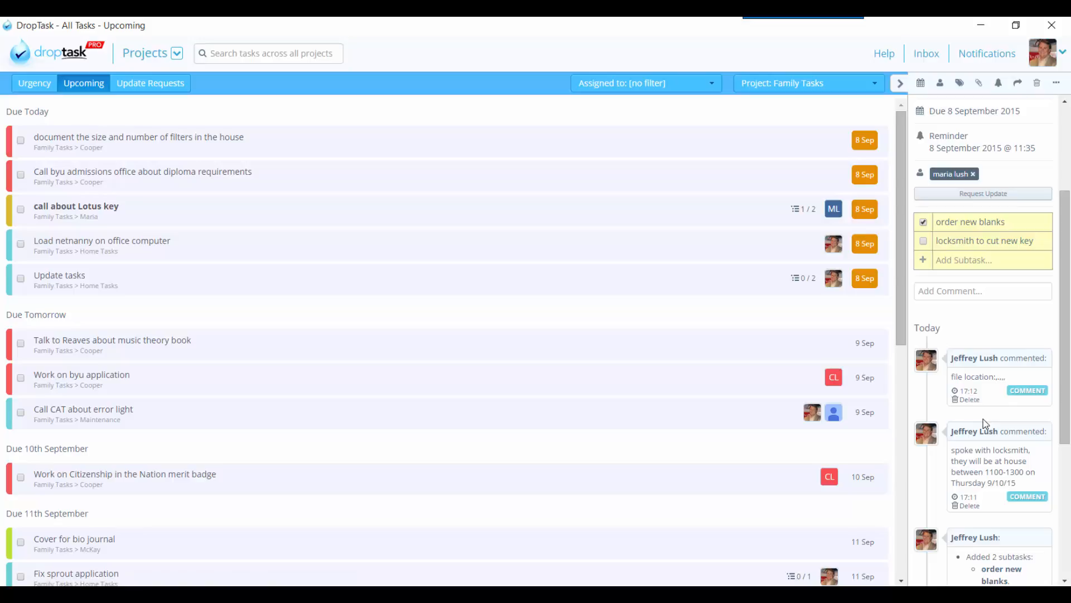
- Set the task's description to "Lotus Key" and save it
scroll(996, 376, up, 3)
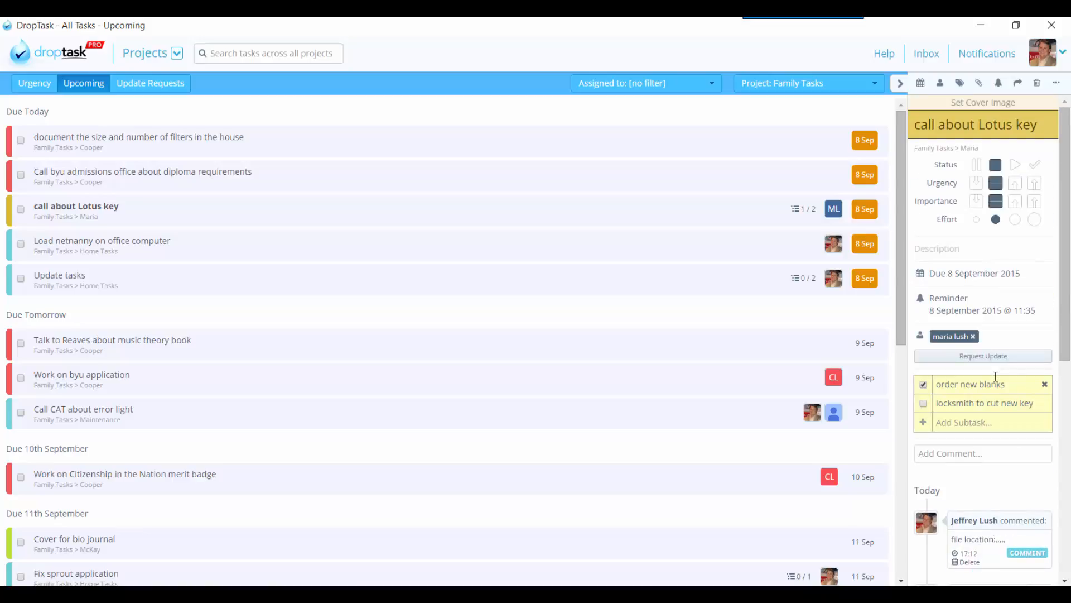
click(948, 252)
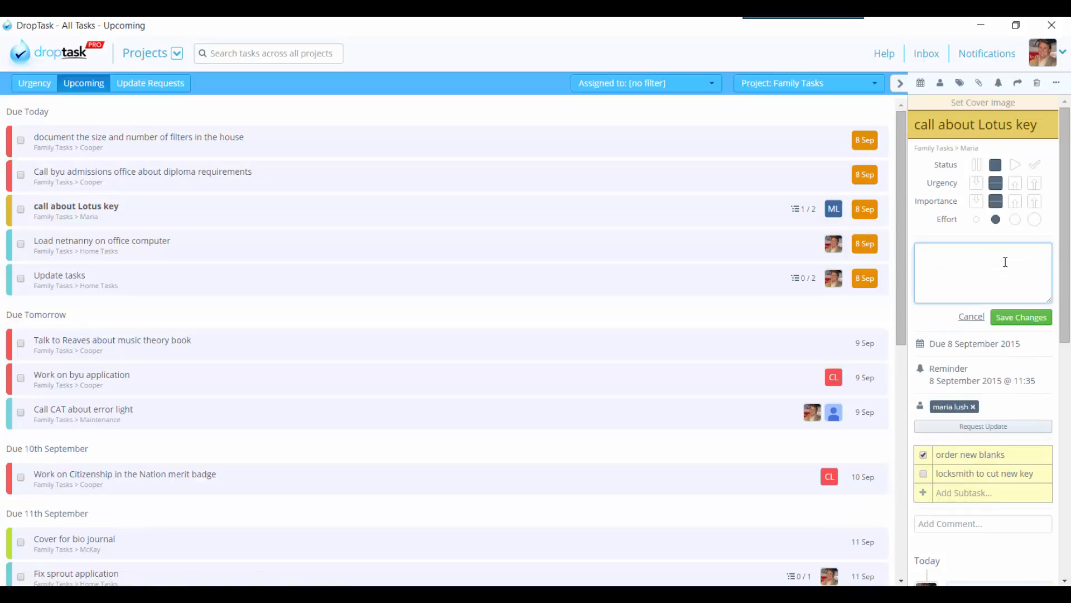
text(Lotus Key)
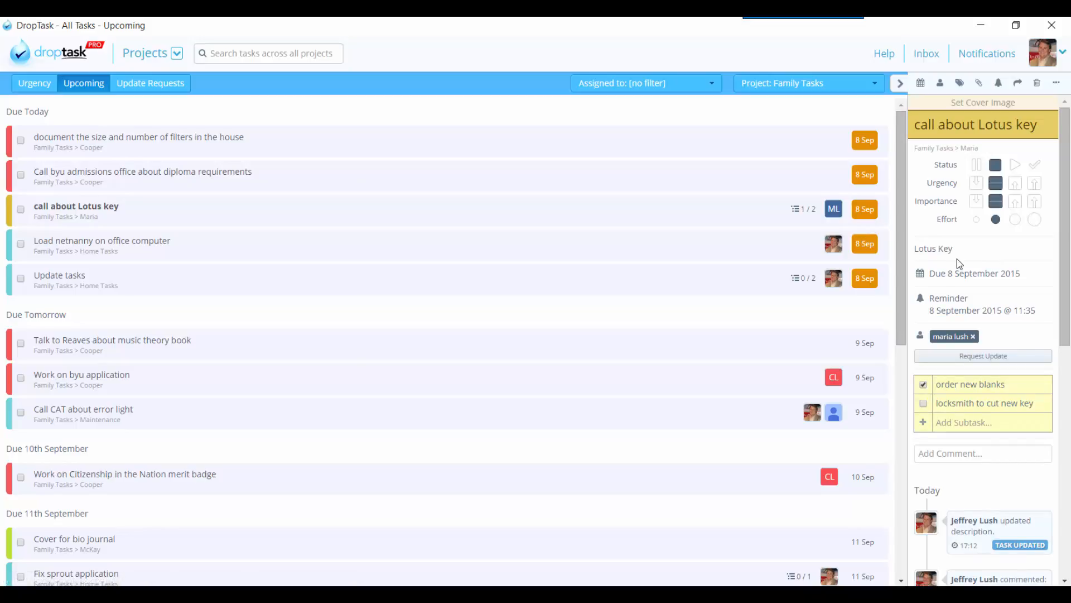
scroll(956, 259, down, 3)
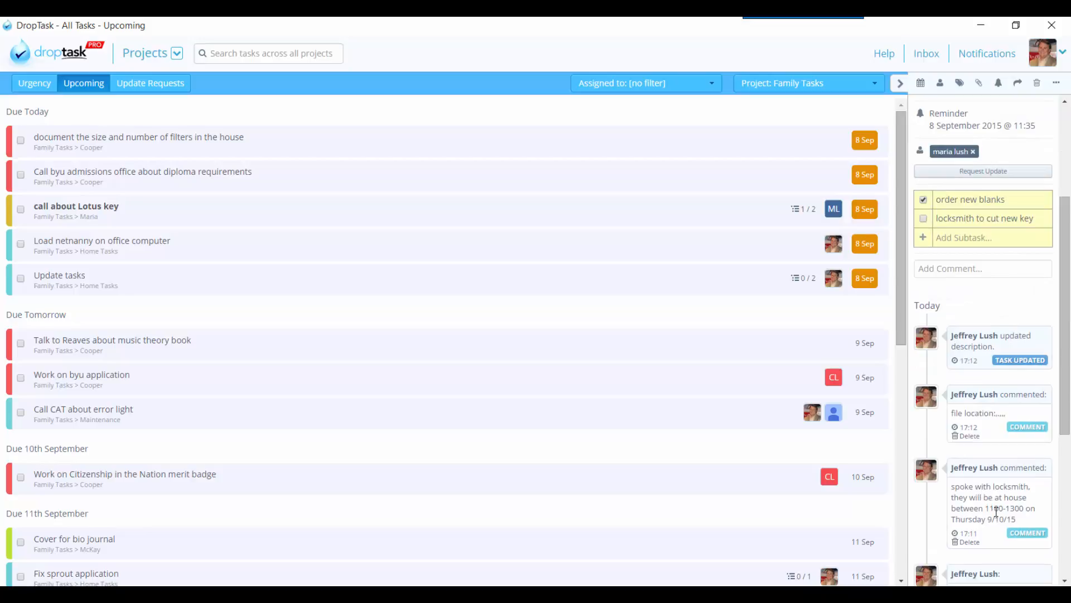